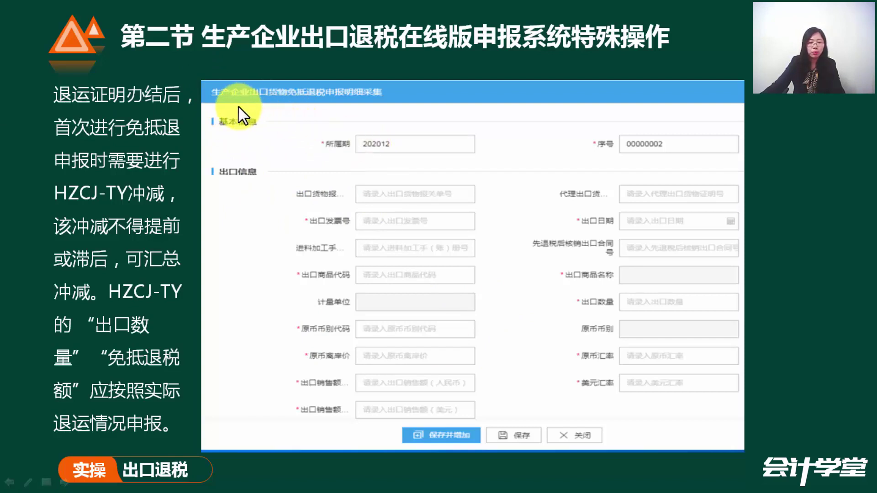
- End the slide show without keeping the ink annotations and switch to the offline export tax refund software (生产企业离线出口退税申报软件)
key("Escape")
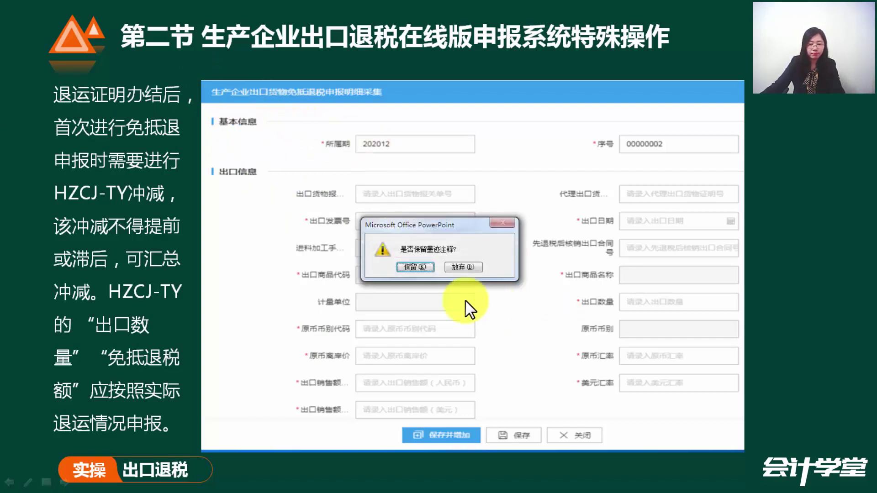
left_click(463, 269)
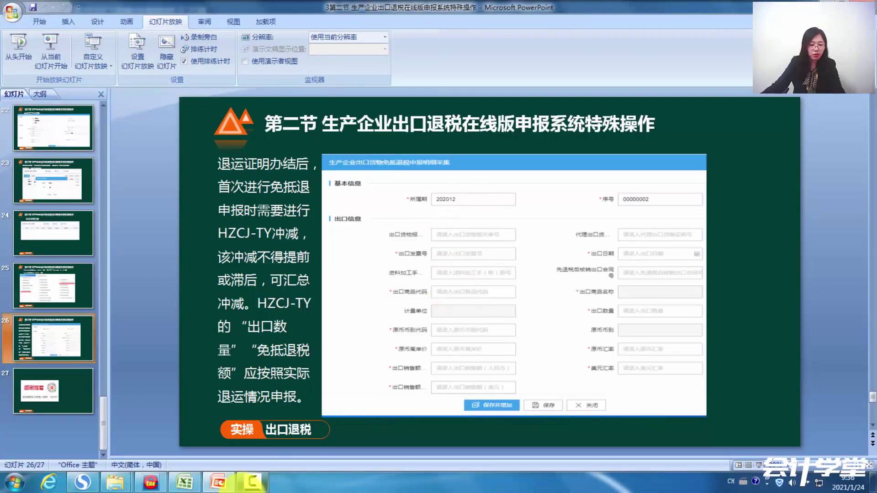
mouse_move(220, 485)
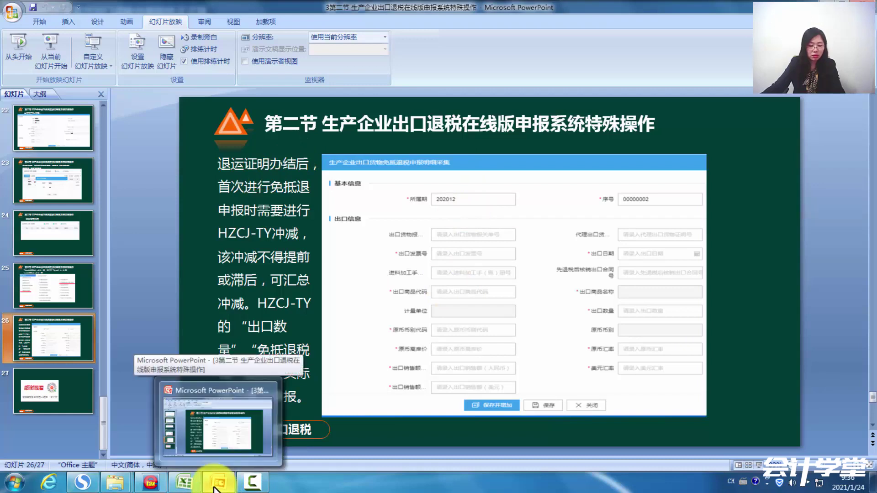
left_click(274, 172)
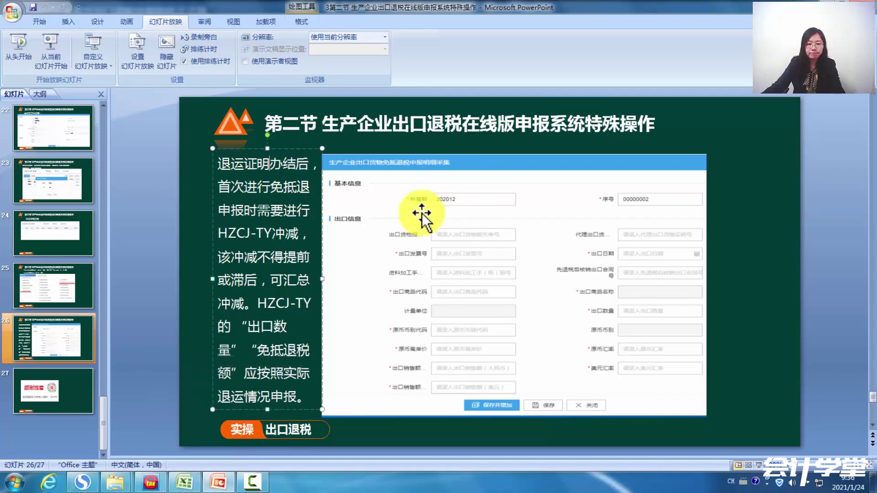
left_click(151, 481)
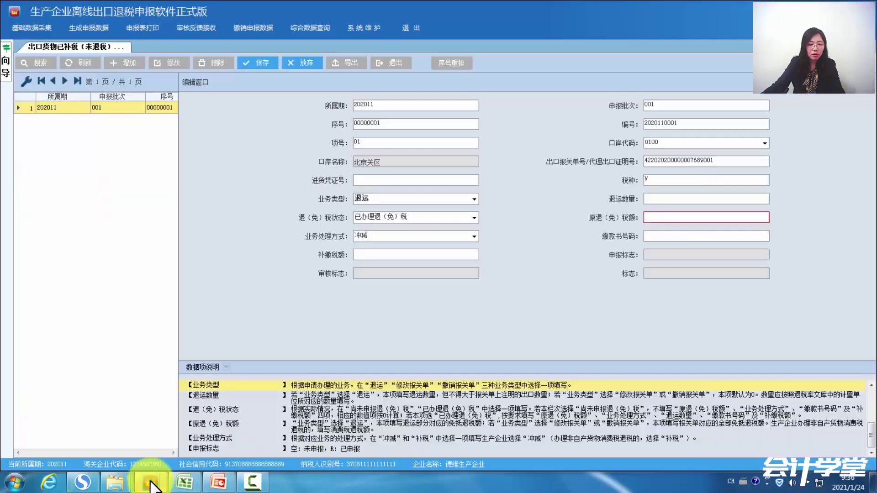
- Discard the unsaved record in the 出口货物已补税（未退税）证明申请表 form and close the form
left_click(305, 63)
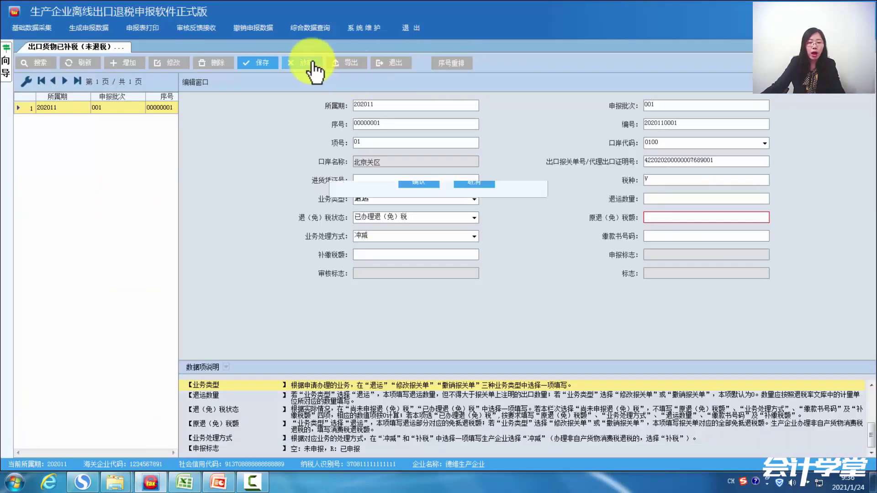
left_click(418, 275)
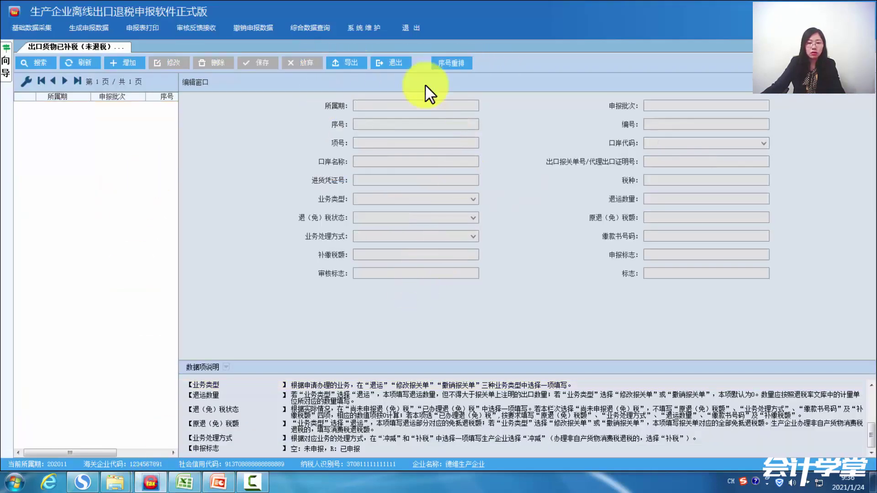
left_click(396, 64)
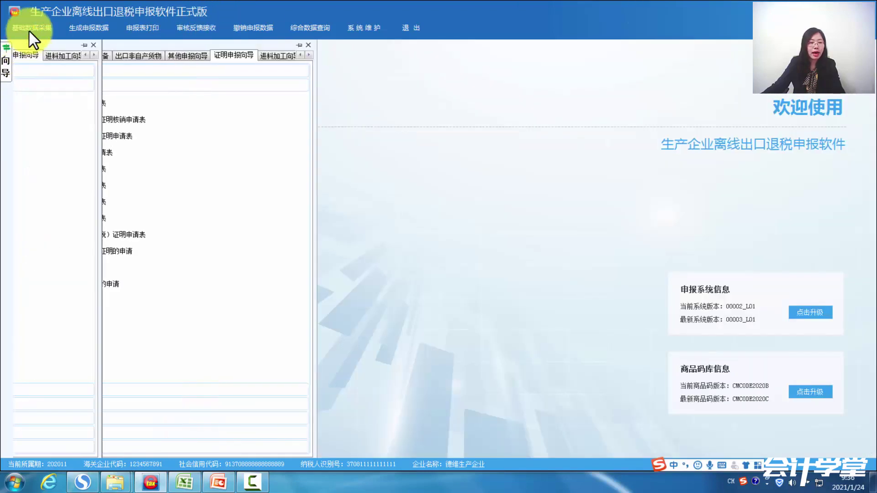
- Open the 出口货物免抵退税申报明细表 form from the tax refund declaration wizard (退税申报向导)
mouse_move(6, 64)
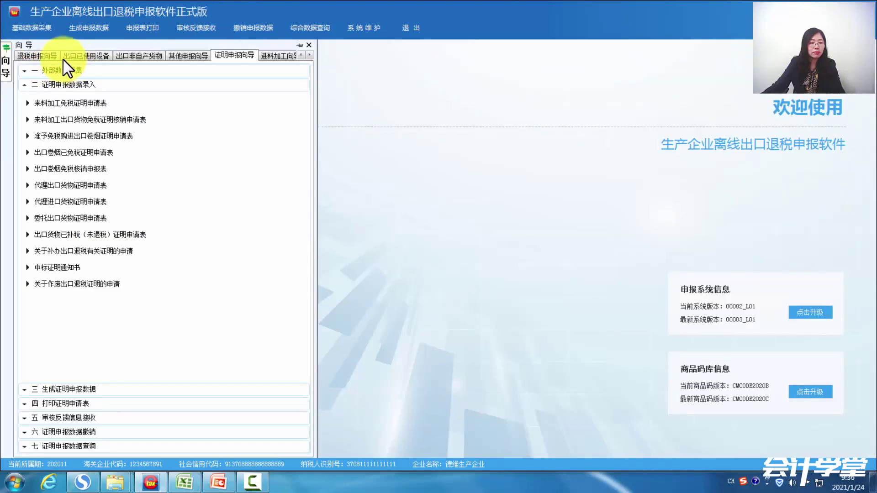
left_click(37, 55)
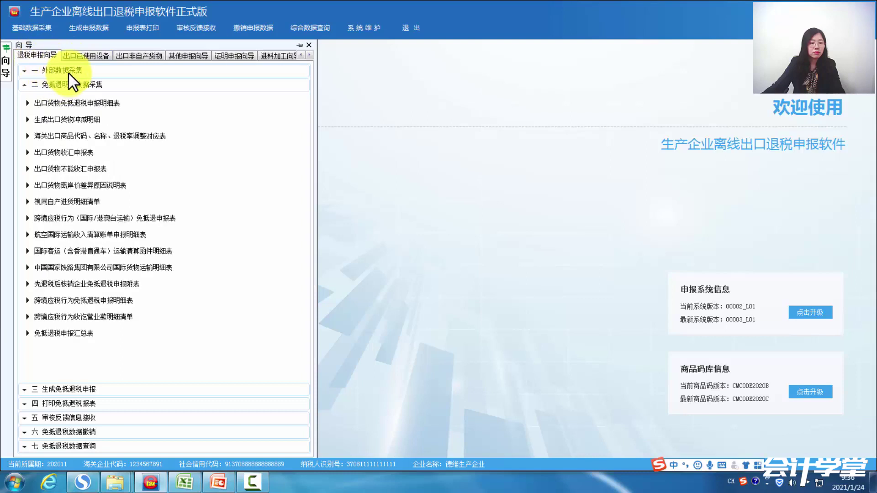
left_click(77, 105)
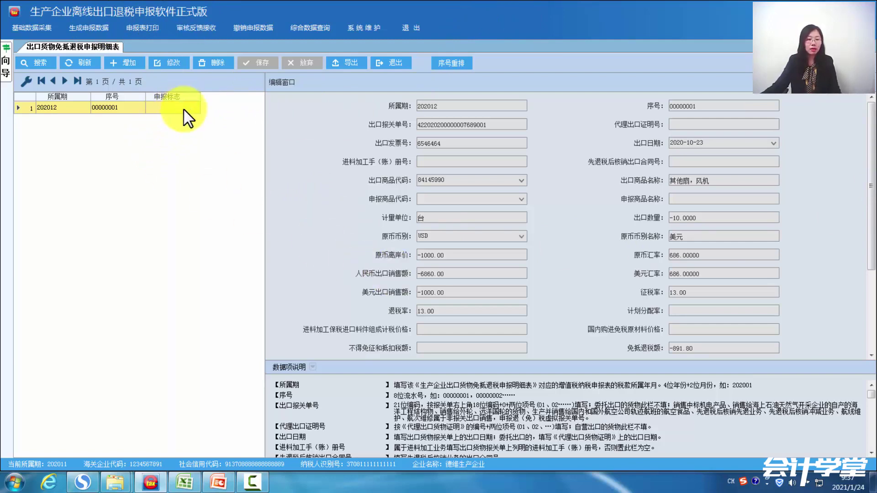
- Add a new declaration detail record and set its period (所属期) to 202012
left_click(128, 63)
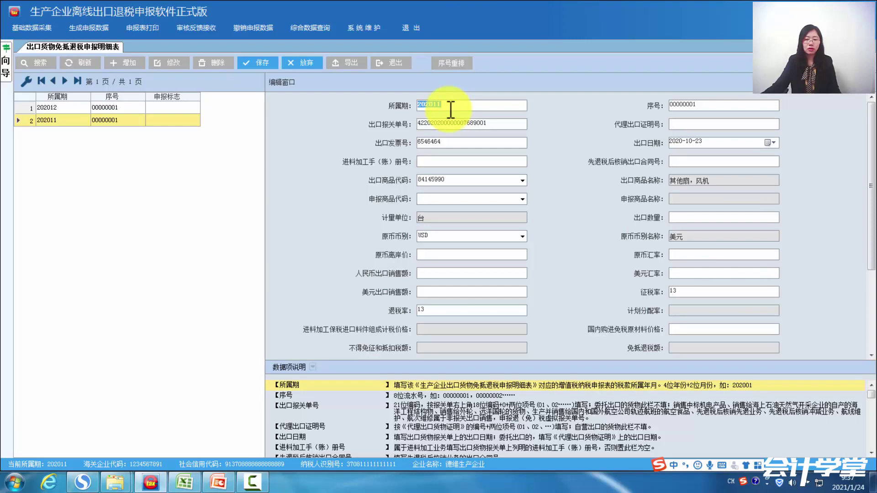
type("202012")
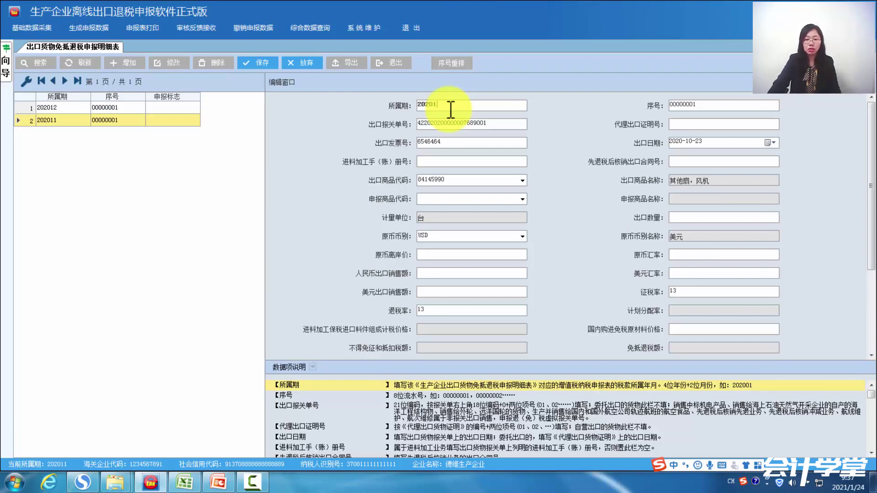
key("Tab")
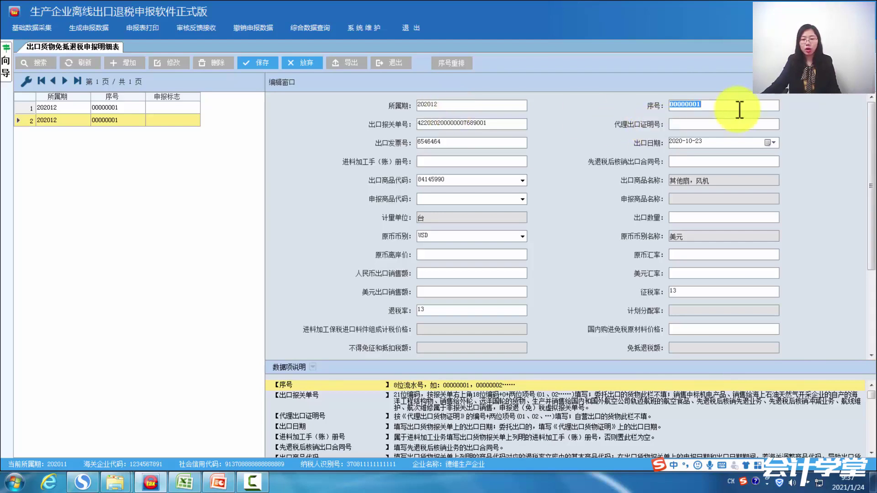
key("Tab")
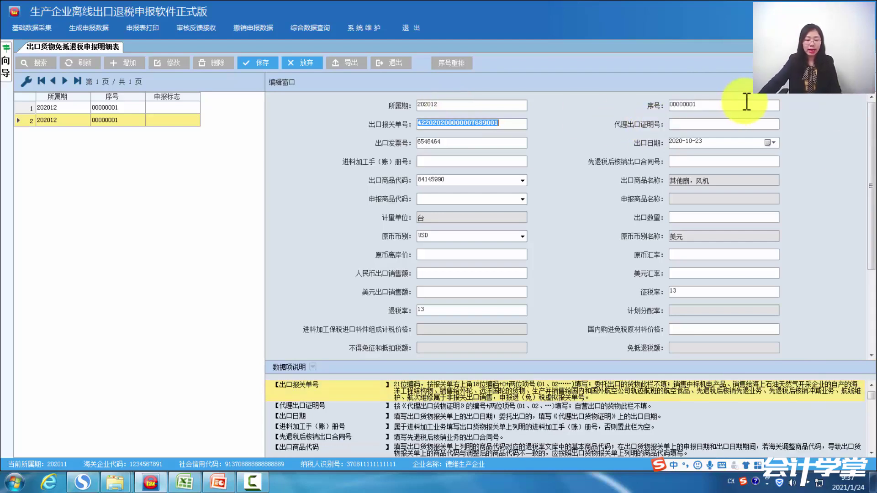
- Copy the customs number (海关编号) from the 报关单 Excel workbook into the record's 出口报关单号 field and append 001
left_click(186, 480)
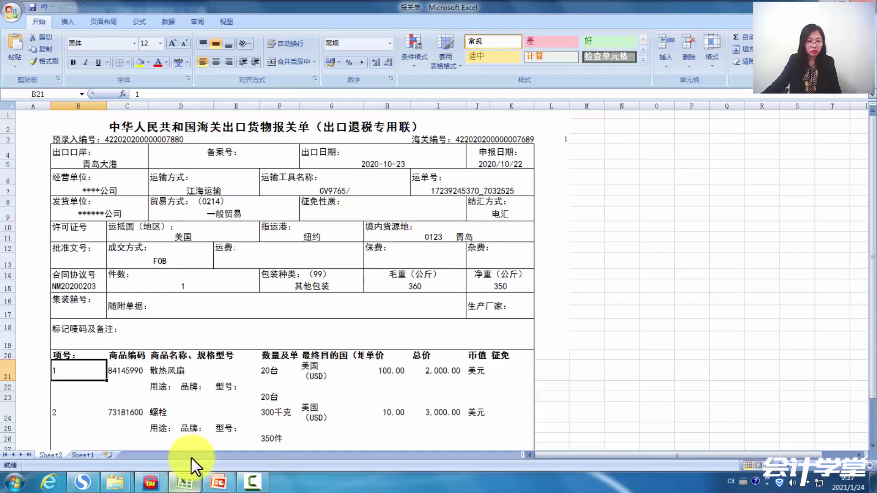
left_click(459, 139)
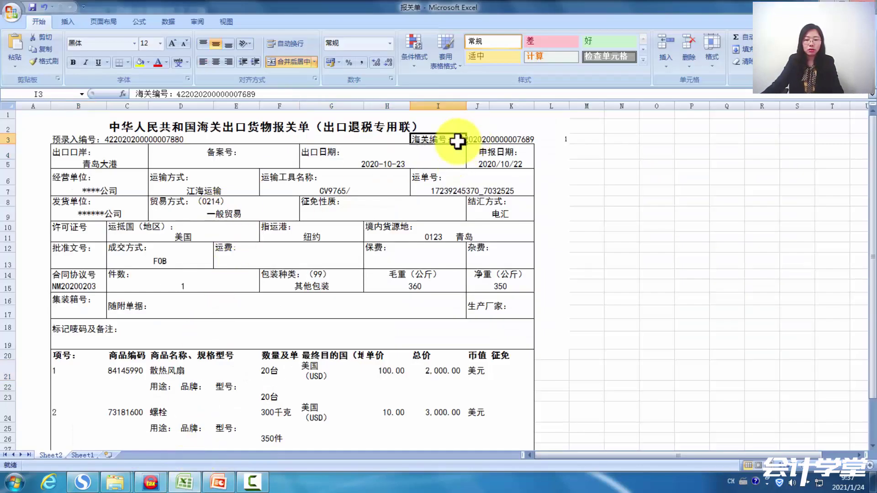
double_click(455, 140)
left_click_drag(455, 140, 583, 146)
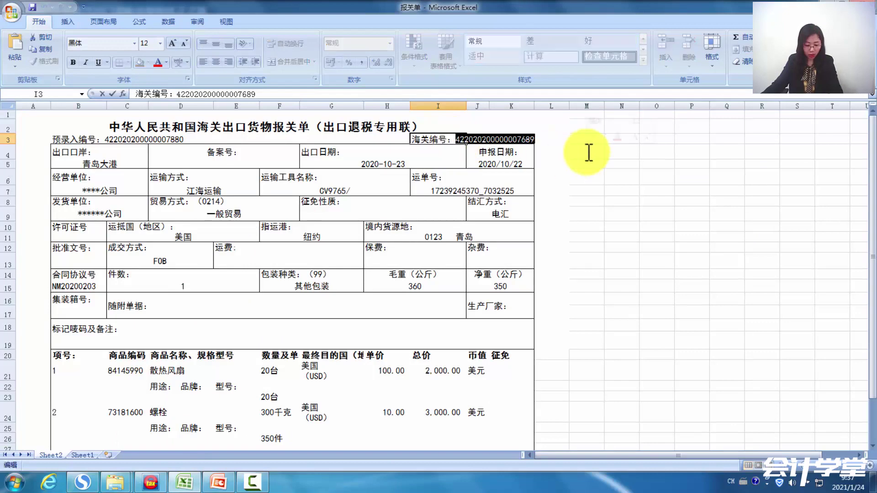
key("ctrl+c")
key("alt+Tab")
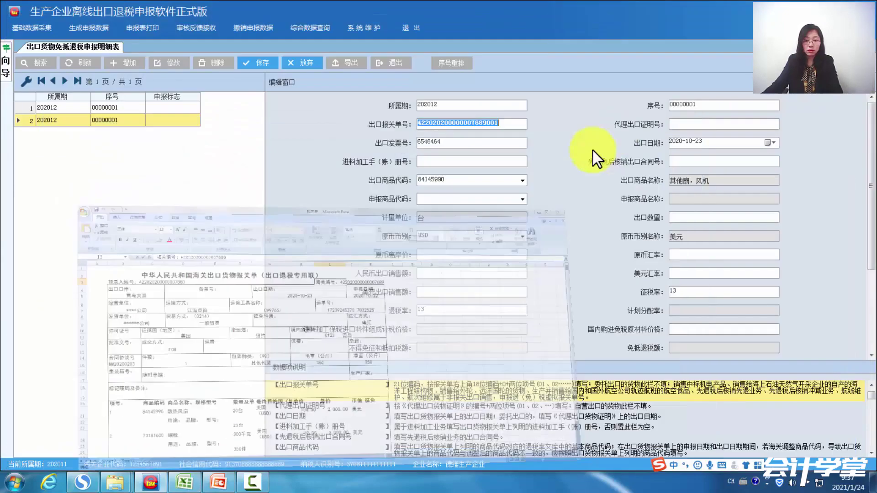
key("ctrl+v")
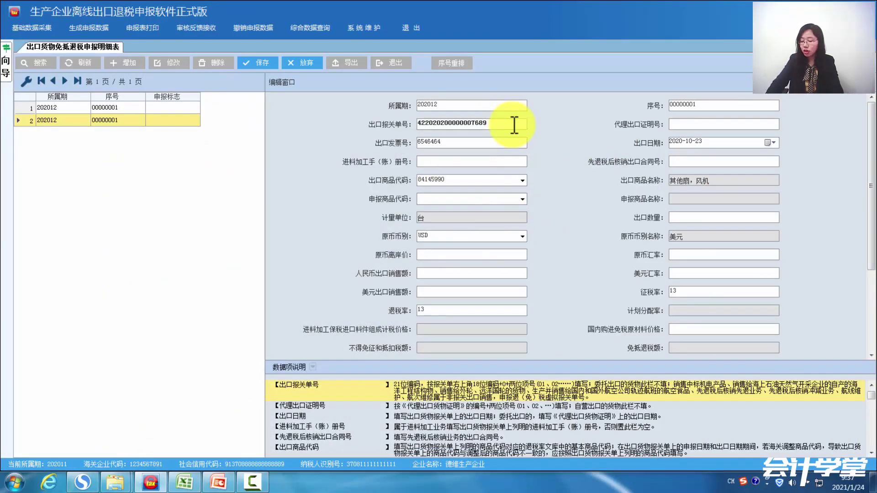
type("0")
type("01")
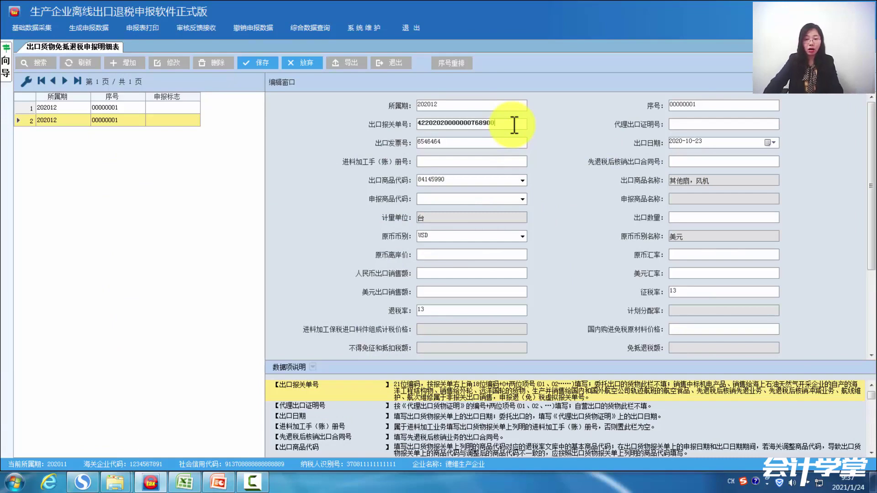
key("Return")
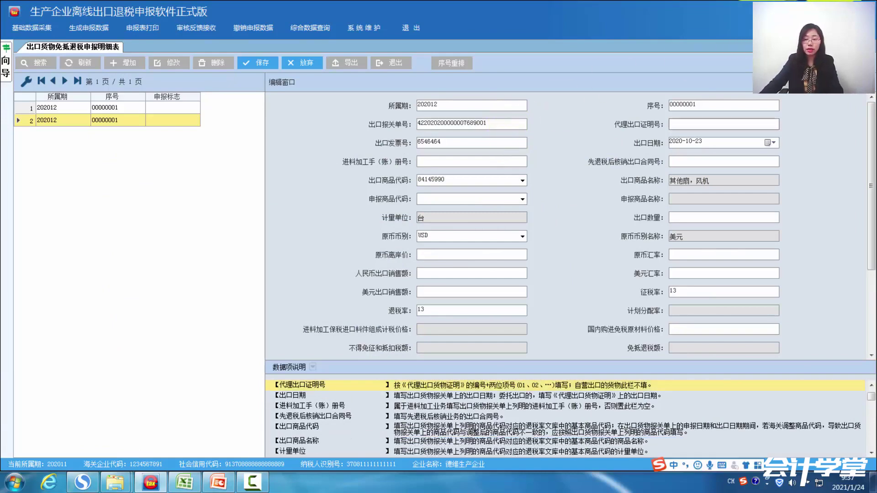
- Review the item 1 line for 散热风扇 in the 报关单 Excel workbook and return to the declaration form
key("alt+Tab")
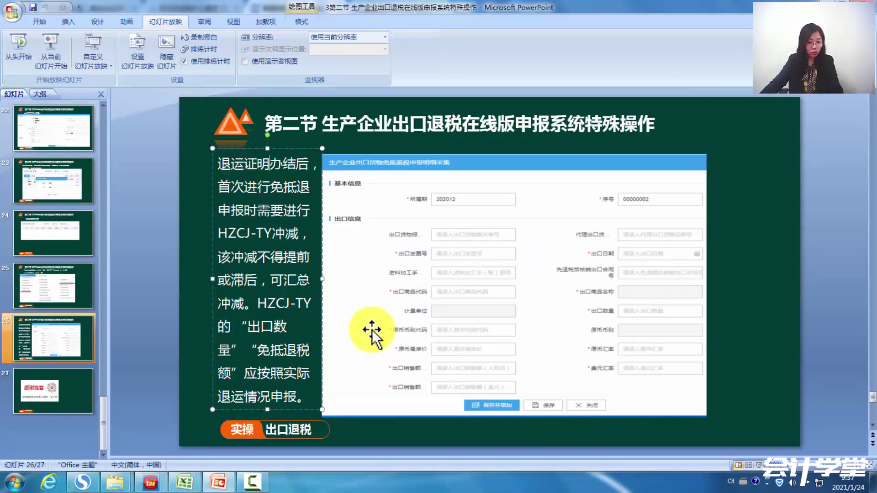
left_click(184, 482)
left_click(98, 375)
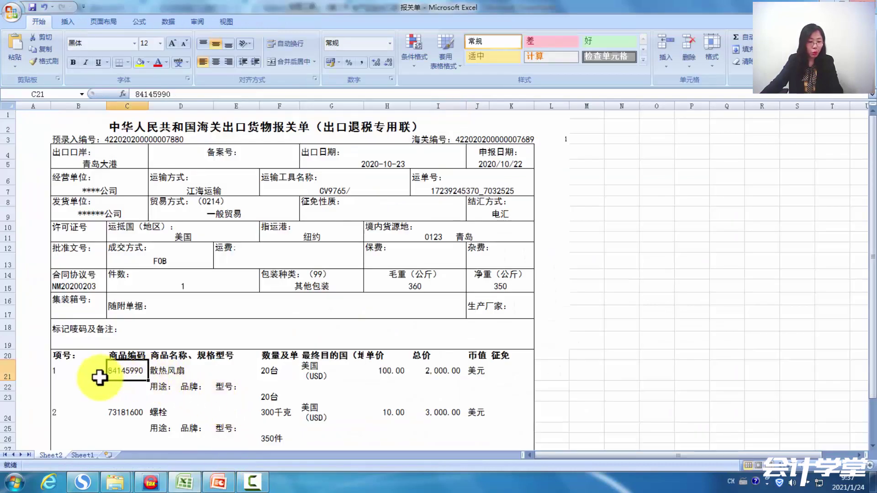
left_click_drag(57, 366, 506, 398)
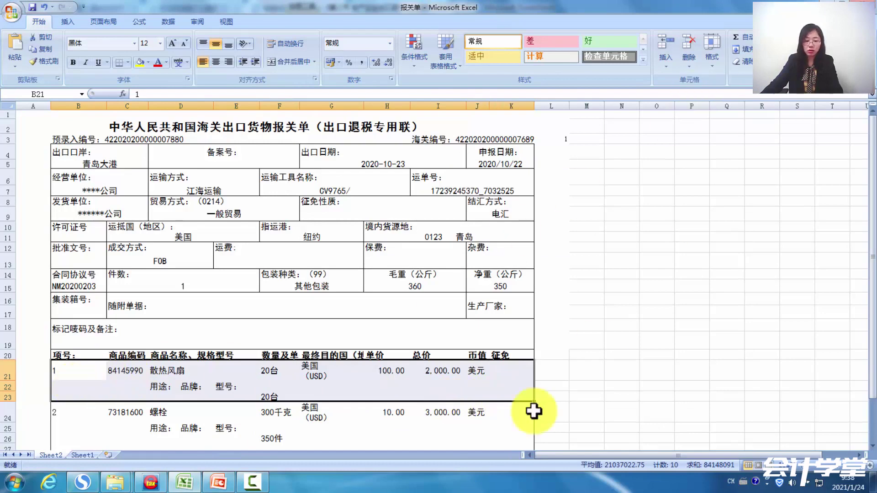
left_click(152, 483)
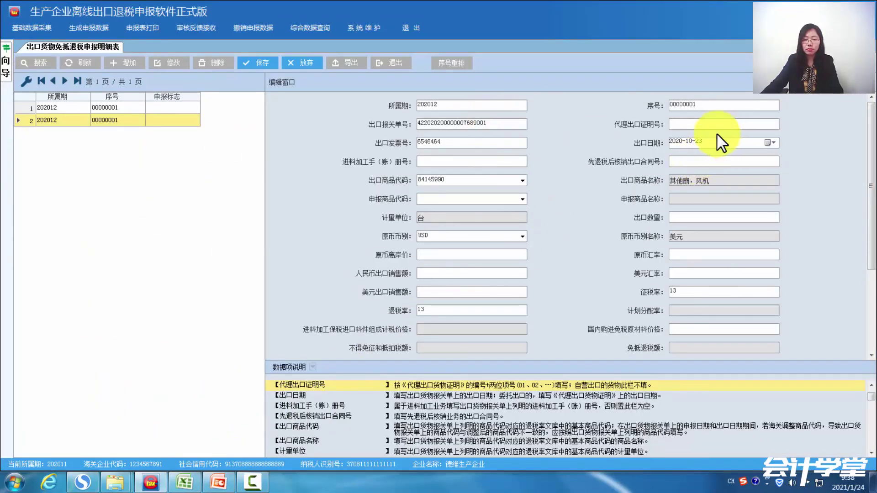
- Replace the new record's export invoice number (出口发票号) with 113321
double_click(454, 142)
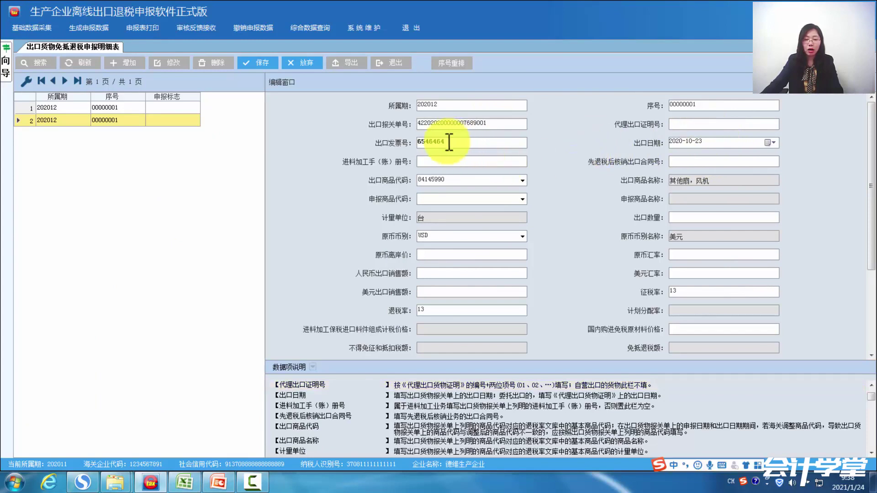
key("BackSpace")
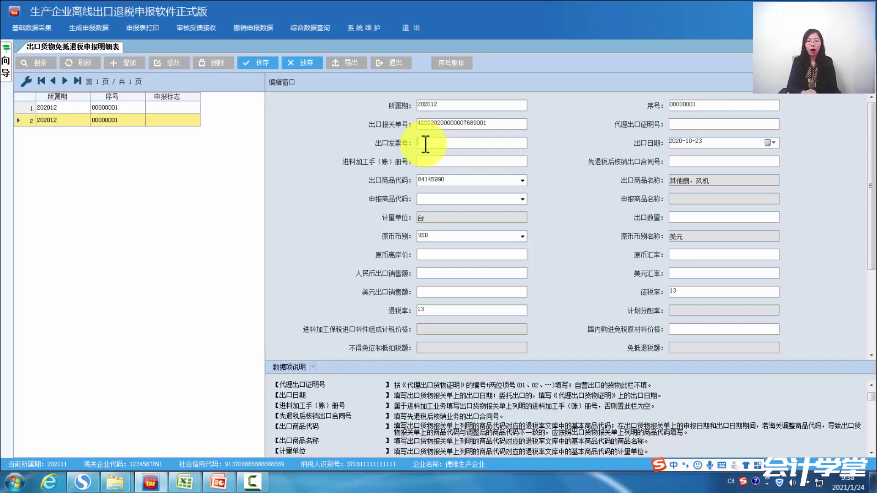
type("110321")
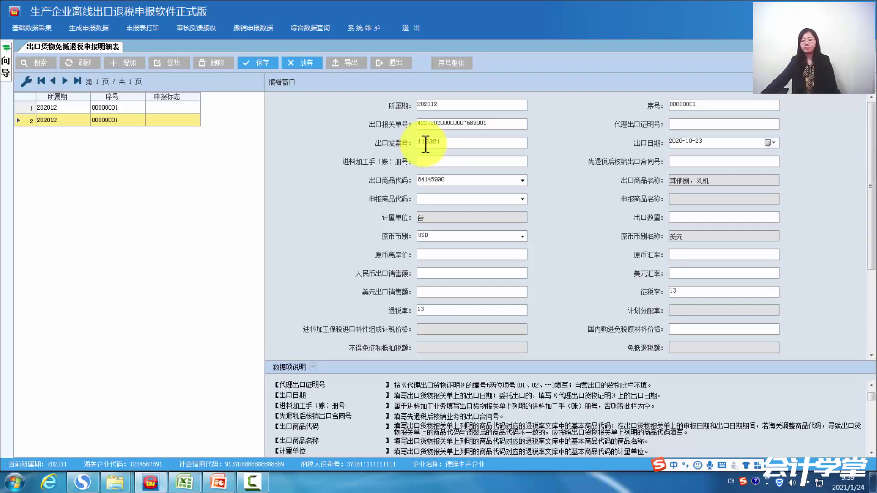
- Look up the export date in the 报关单 Excel workbook and enter 2020-10-23 as the record's 出口日期
left_click(681, 142)
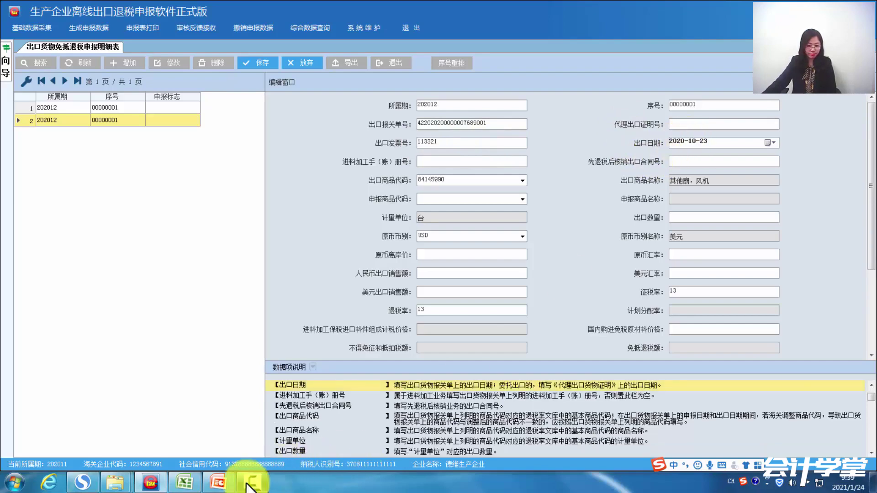
left_click(185, 483)
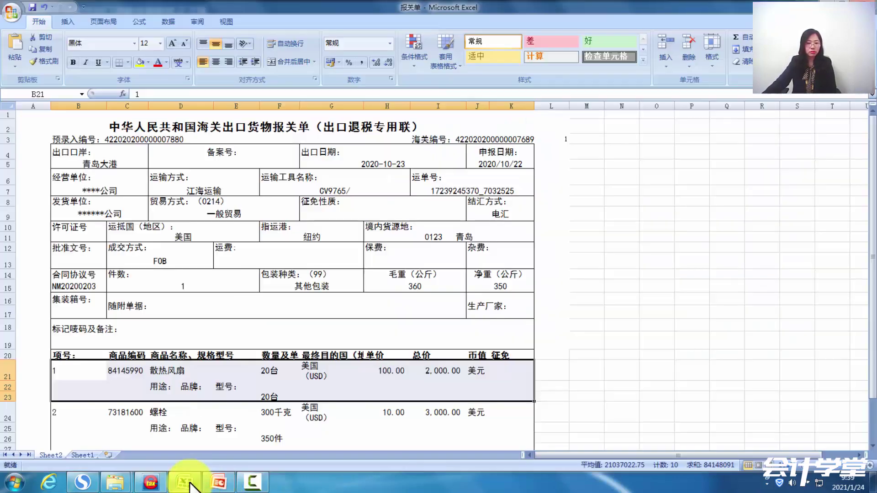
left_click(328, 160)
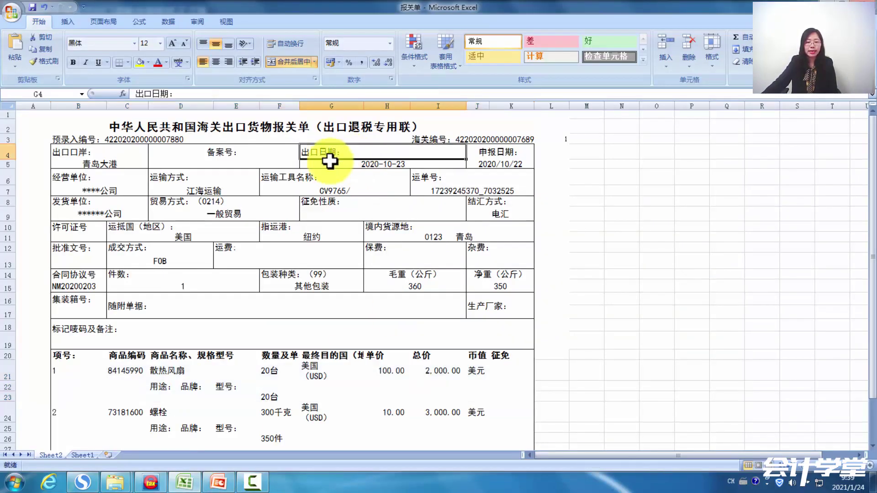
left_click(375, 164)
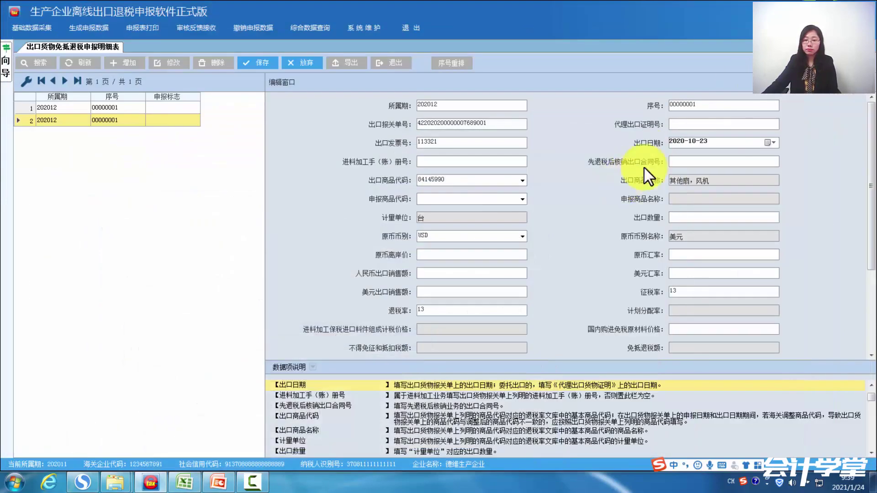
left_click_drag(696, 137, 653, 133)
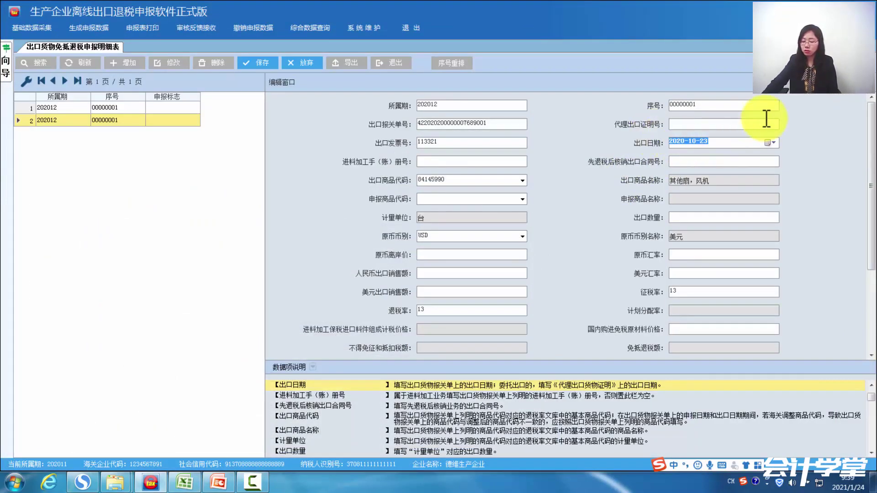
type("2020-10-23")
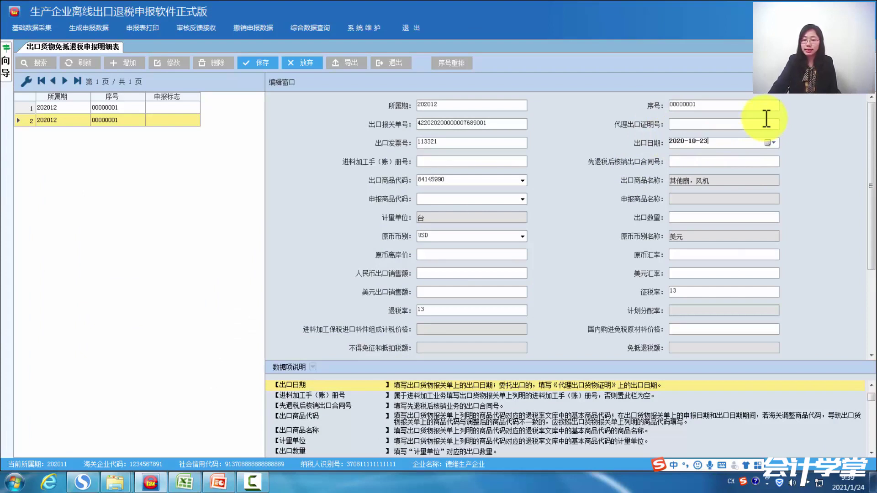
- Copy item 1's product code 84145990 from the 报关单 Excel workbook into the record's 出口商品代码 field
key("Return")
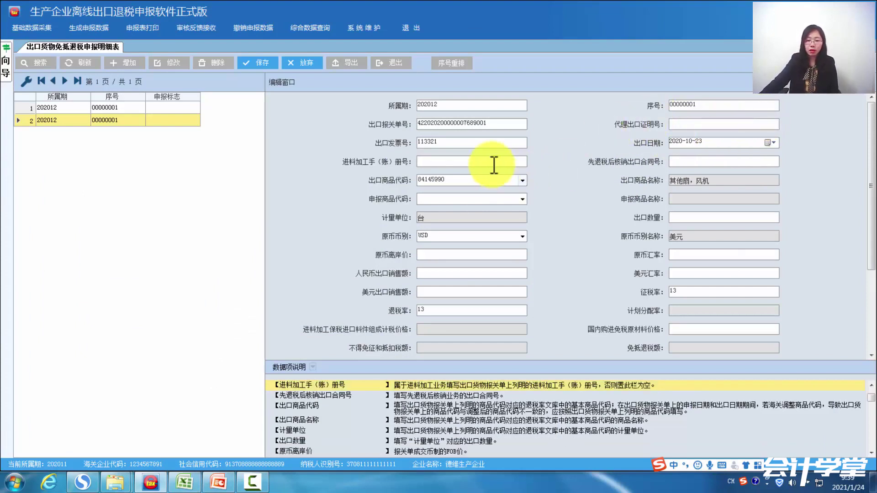
left_click(463, 183)
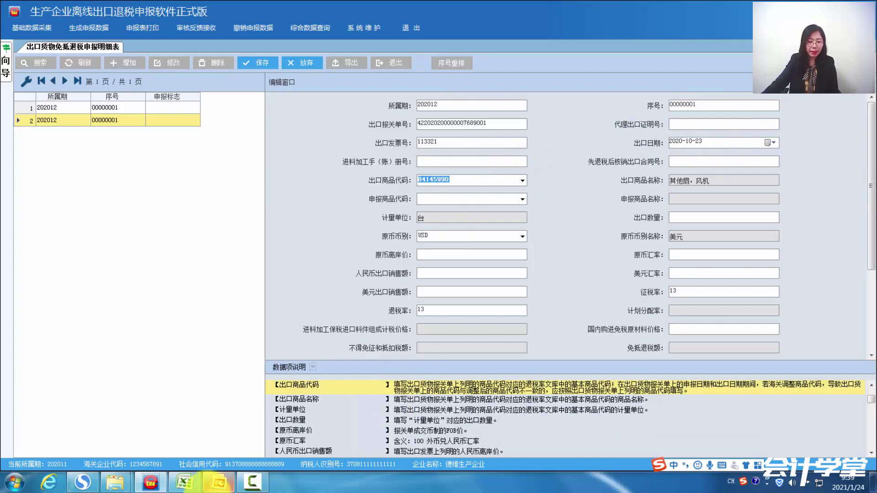
left_click(186, 483)
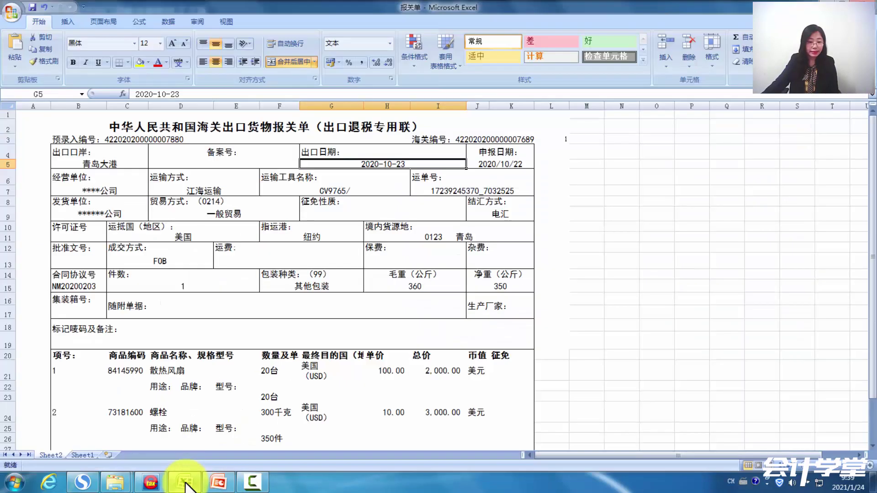
left_click(134, 378)
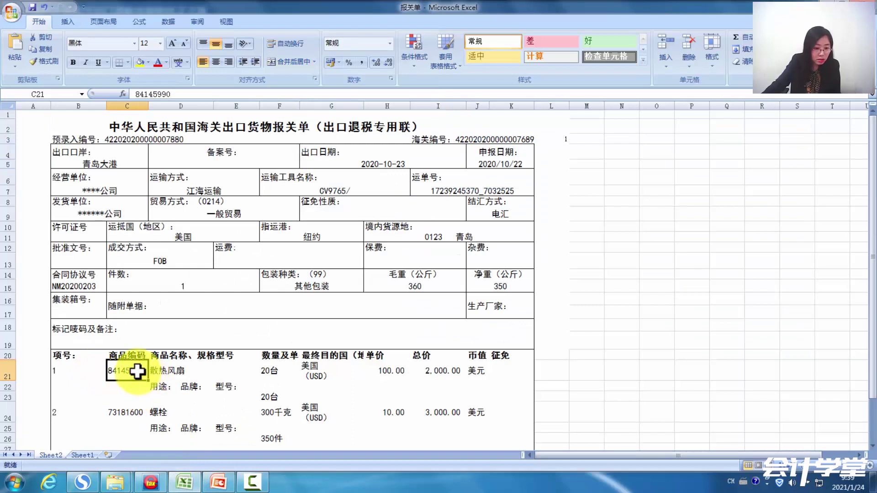
double_click(132, 368)
left_click_drag(147, 369, 85, 369)
key("ctrl+c")
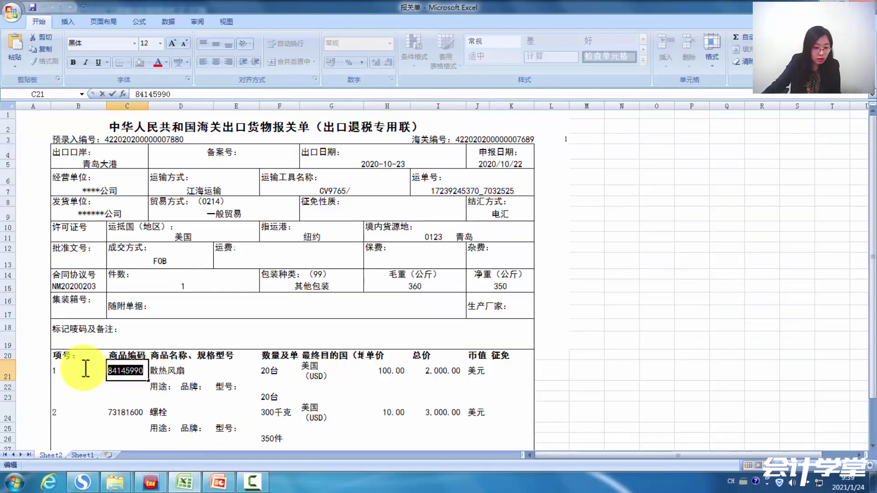
right_click(118, 371)
left_click(156, 394)
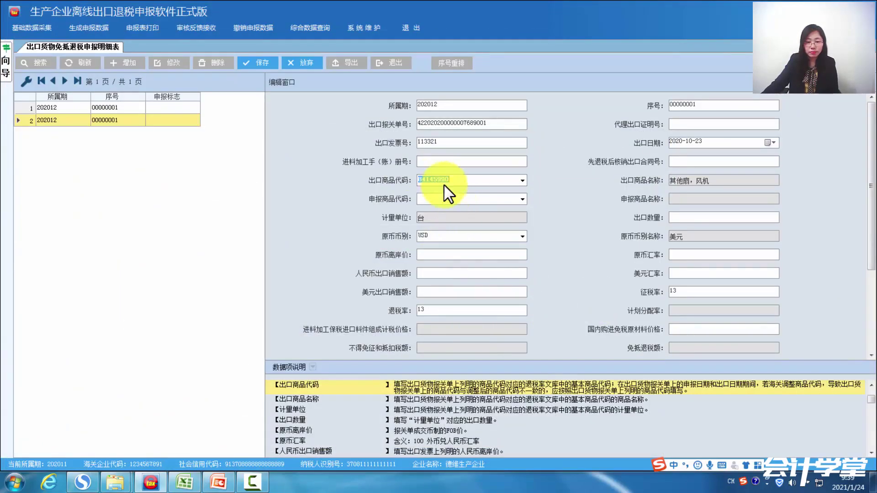
right_click(444, 180)
left_click(473, 226)
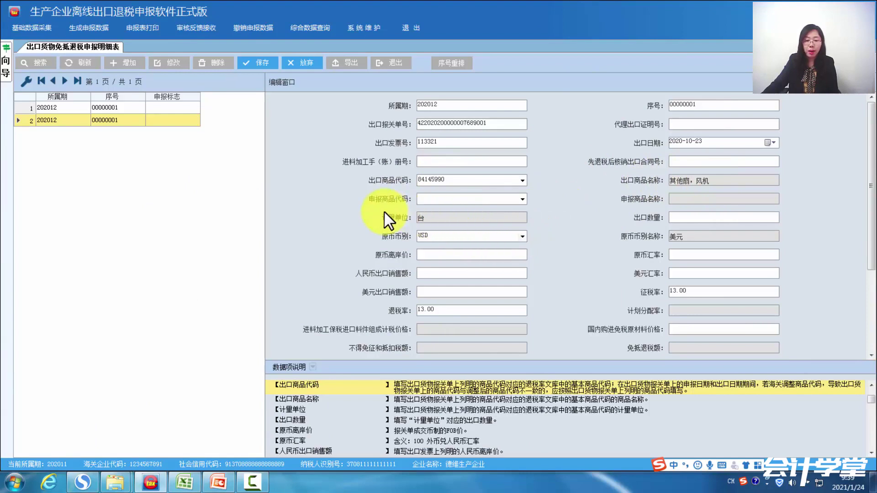
- Check the 申报商品代码 options without choosing one, and set the record's 出口数量 to -10
left_click(523, 200)
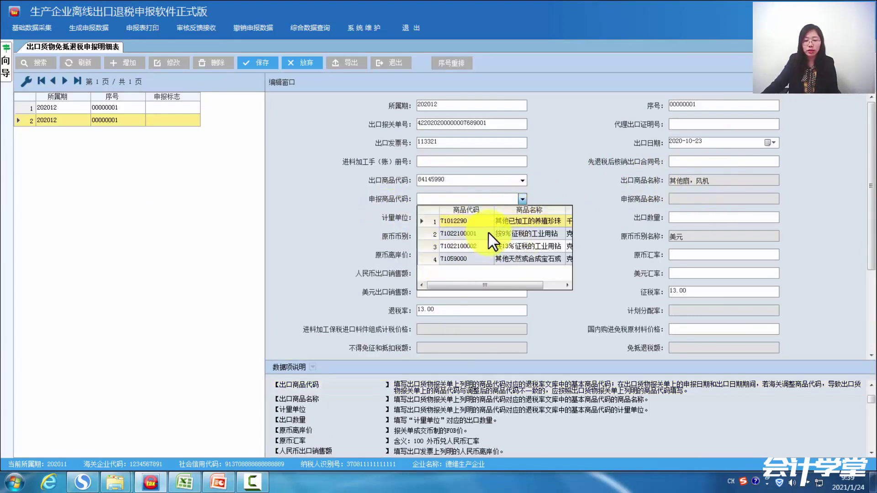
left_click(559, 194)
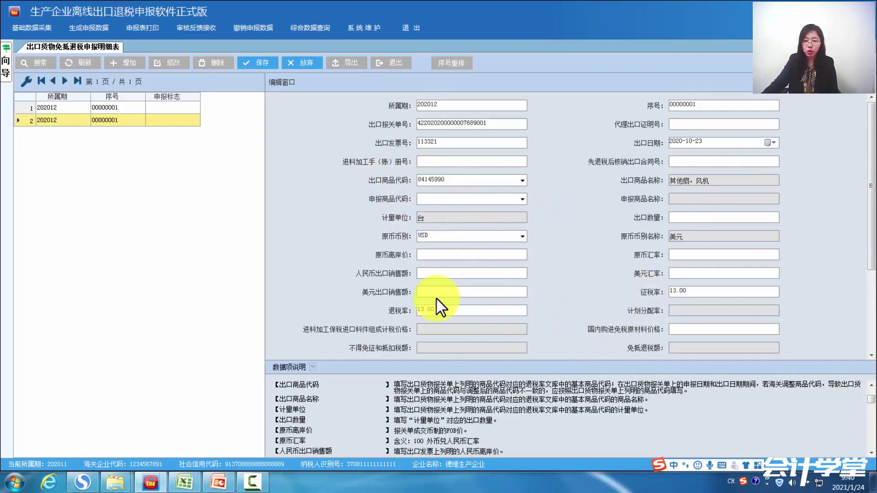
left_click(686, 219)
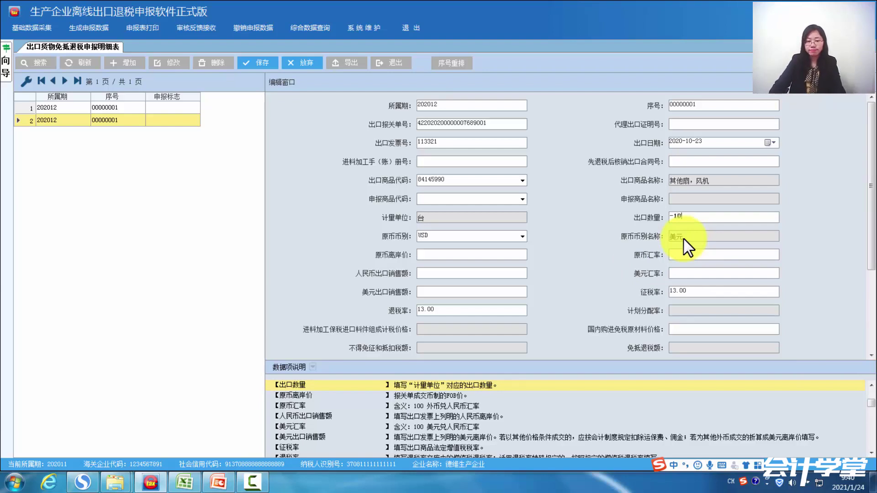
key("Tab")
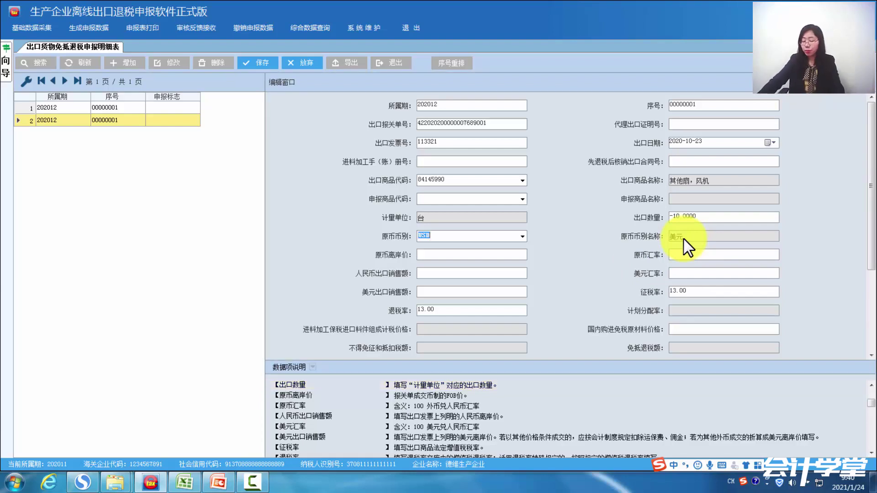
- Check the currency of the 散热风扇 line in the 报关单 Excel workbook and return to the declaration form
left_click(185, 482)
left_click(477, 370)
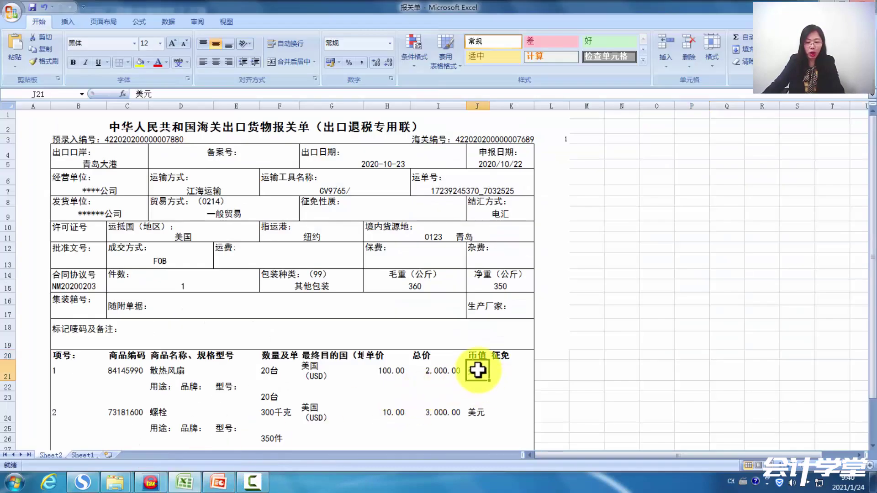
left_click(840, 5)
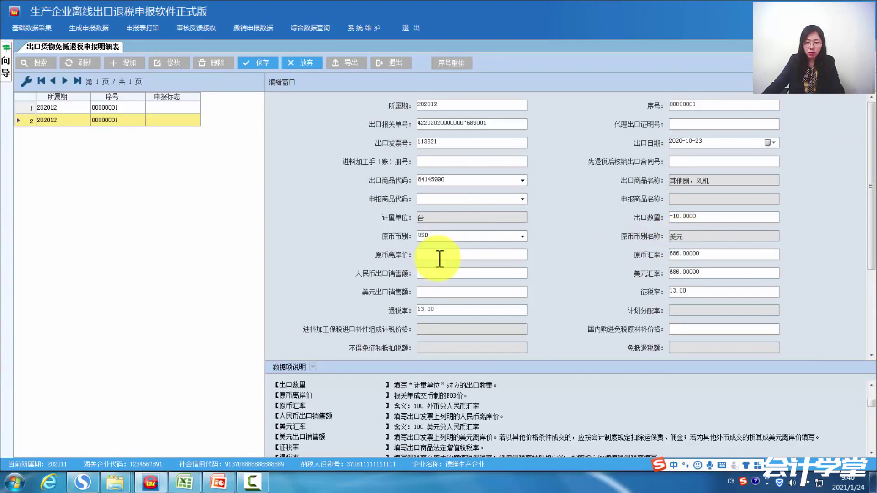
- Check the 散热风扇 line's total price in the 报关单 Excel workbook and set the record's 原币离岸价 to -1000
left_click(446, 254)
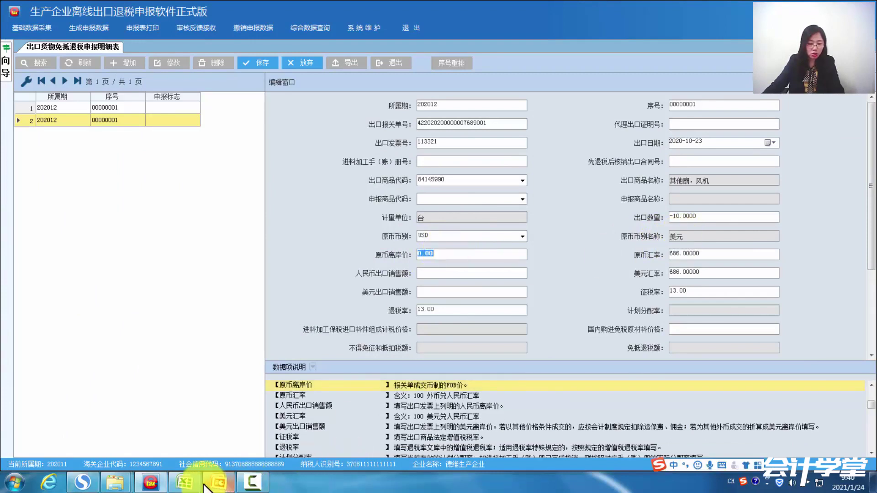
left_click(185, 485)
left_click(415, 393)
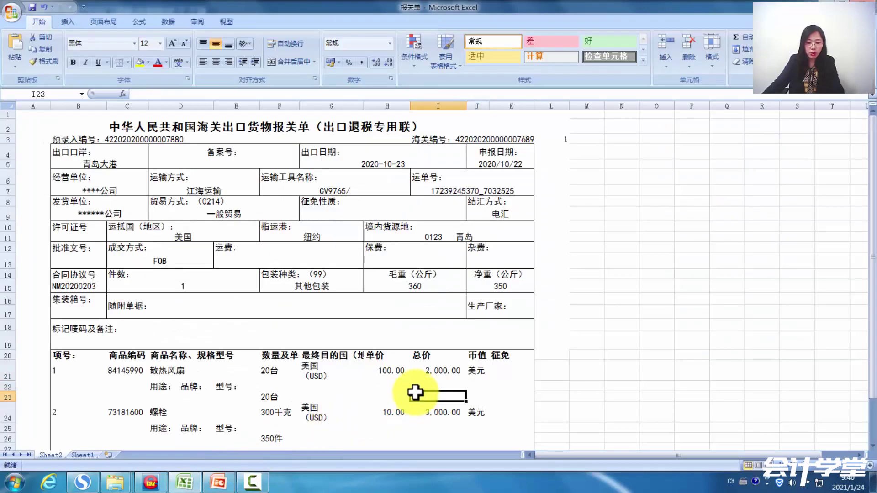
left_click(441, 366)
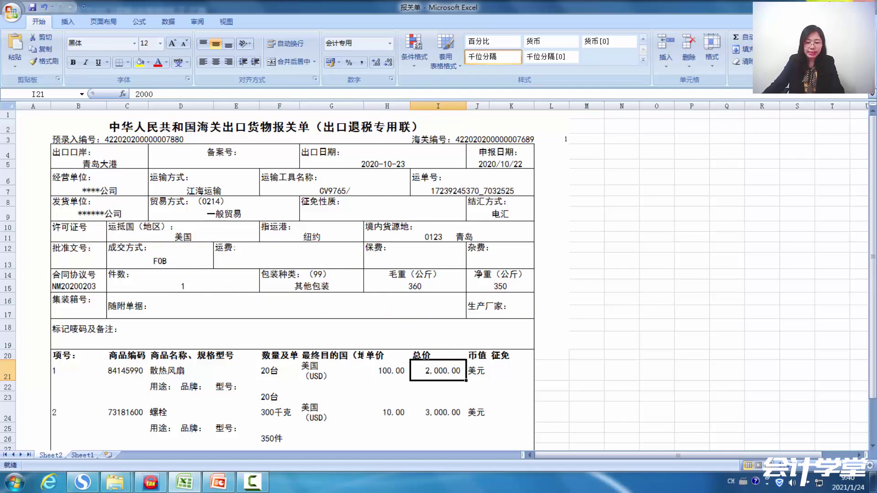
key("alt+Tab")
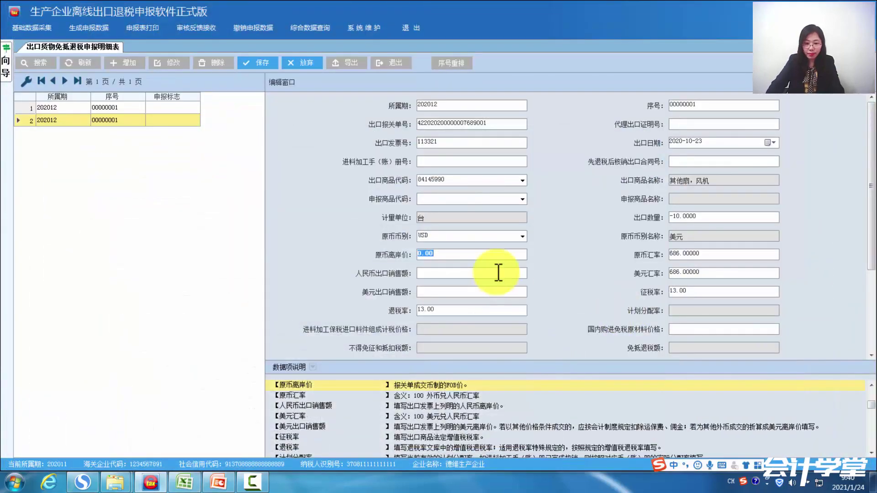
type("1")
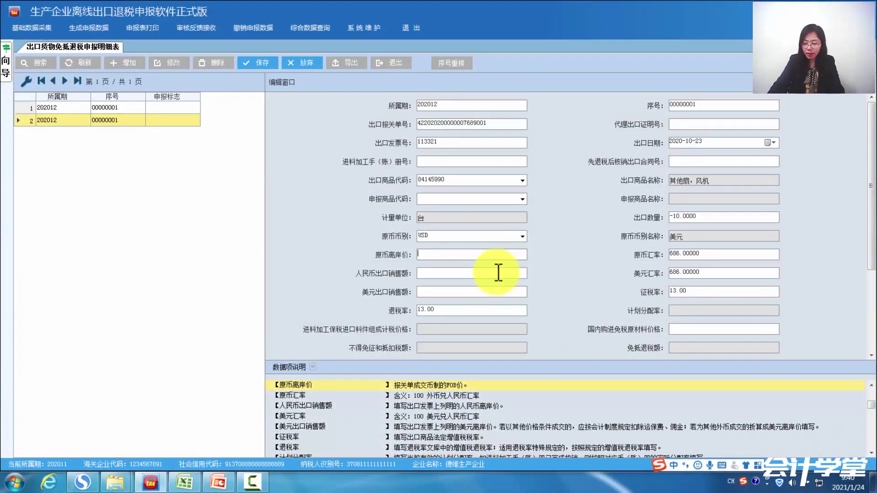
type("-1000")
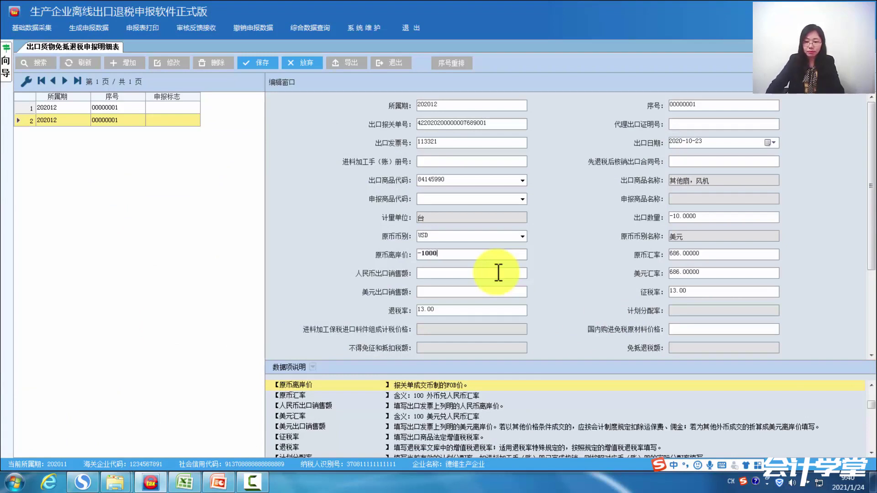
key("Return")
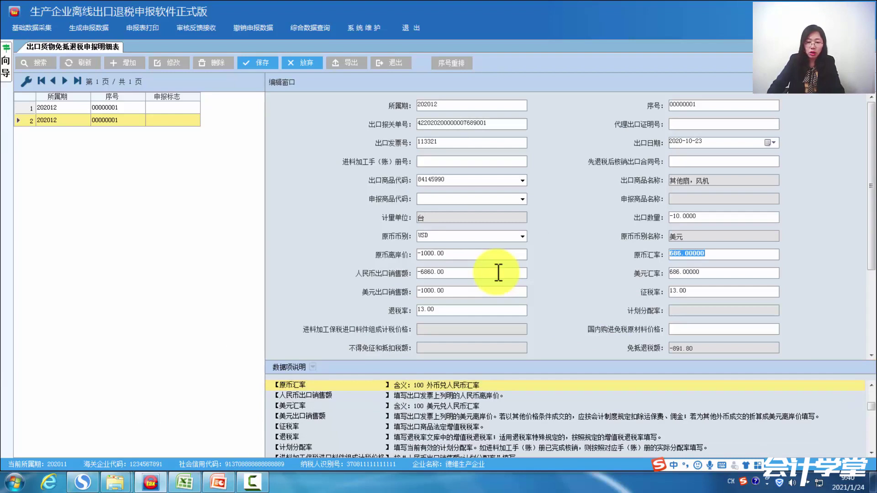
- Accept the filled-in exchange rates, RMB and USD sales amounts, and 征税率 without changing them
key("Return")
key("Return")
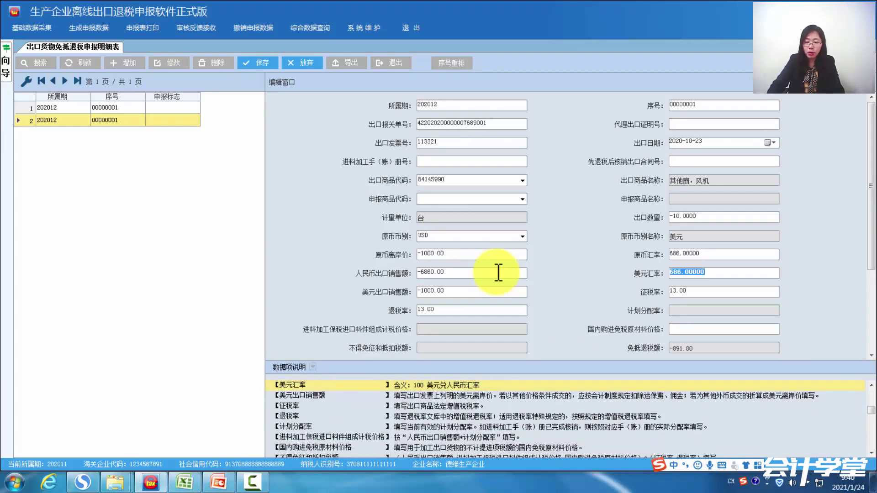
key("Return")
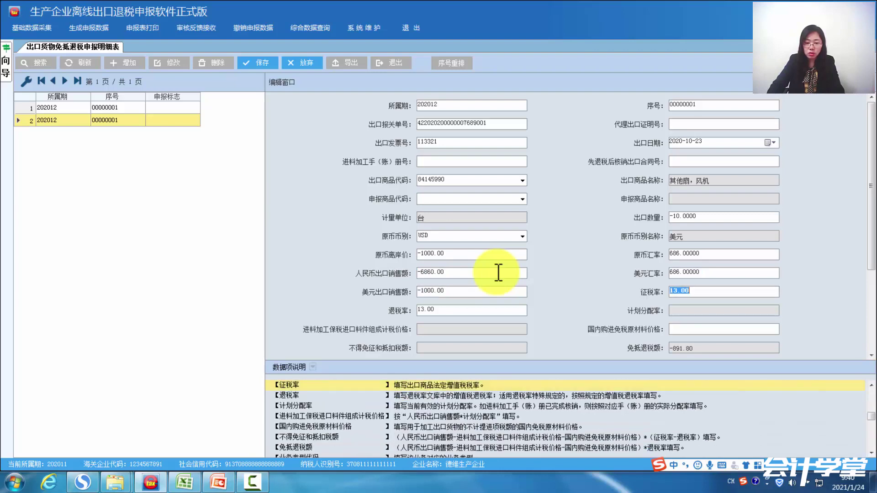
key("Return")
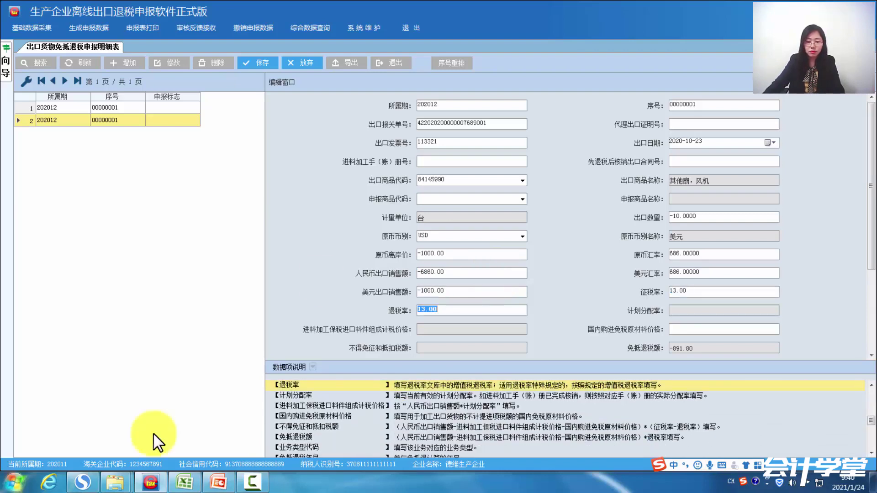
- Review the 业务类型代码 options and confirm HZCJ-TY (退运冲减) as the record's business type
scroll(539, 314, "down", 3)
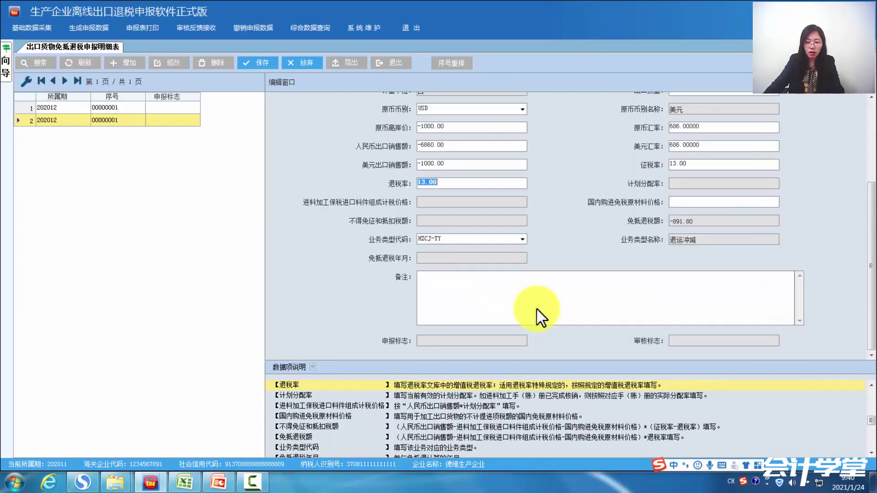
left_click(521, 238)
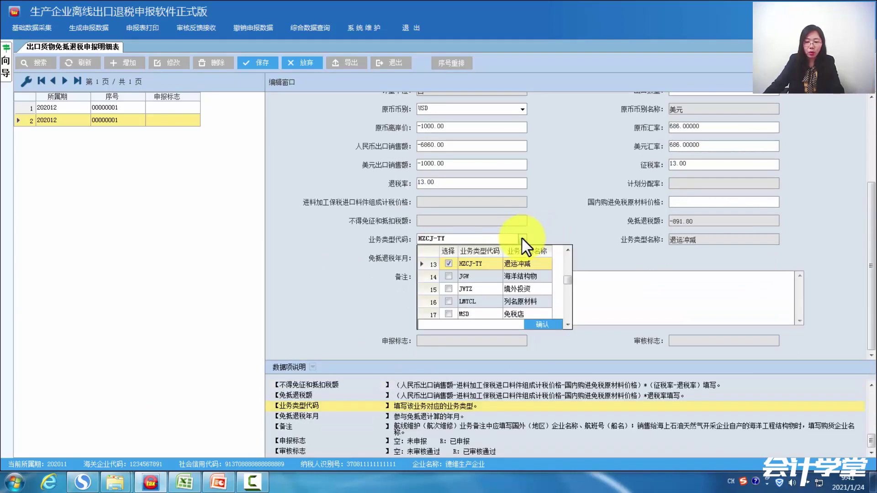
left_click(568, 248)
left_click(569, 247)
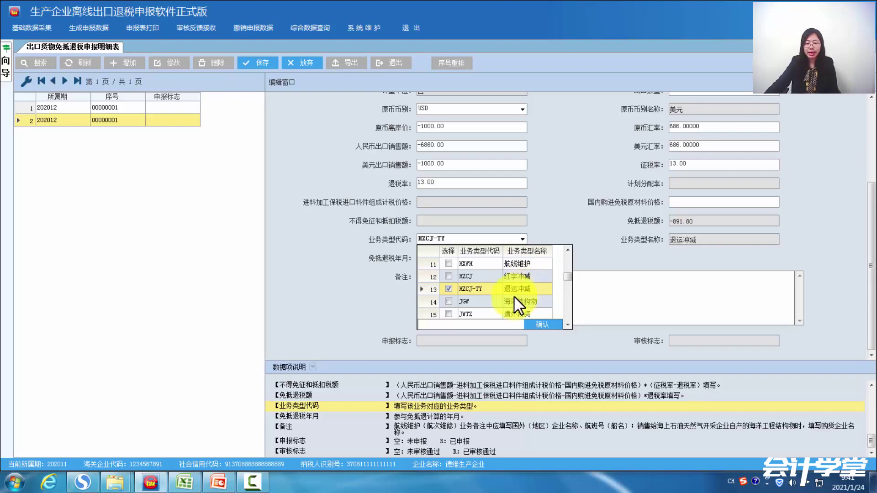
left_click(448, 289)
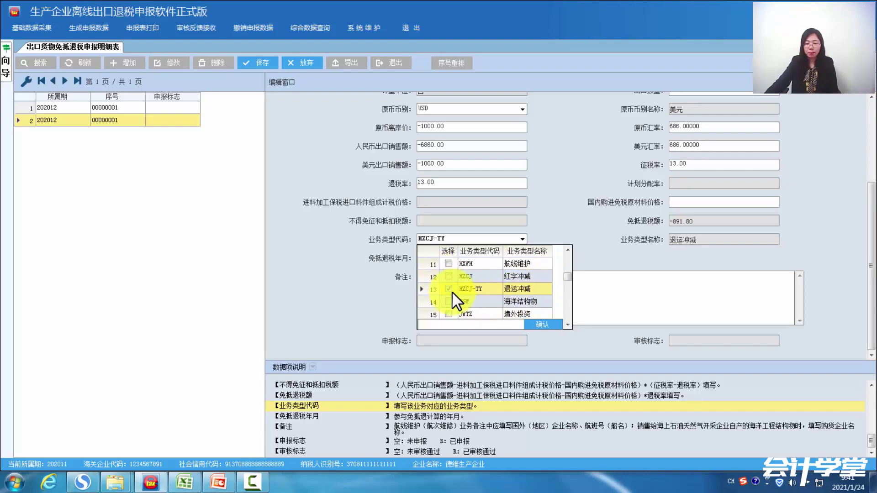
left_click(544, 325)
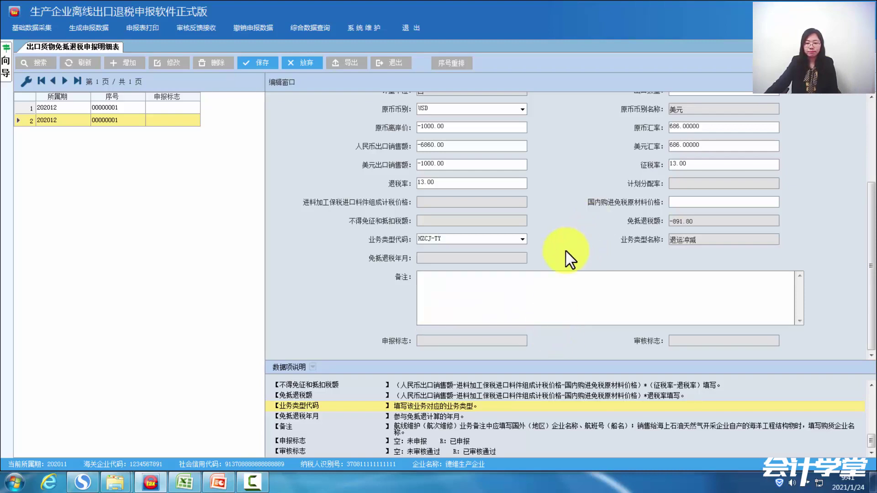
scroll(366, 140, "up", 3)
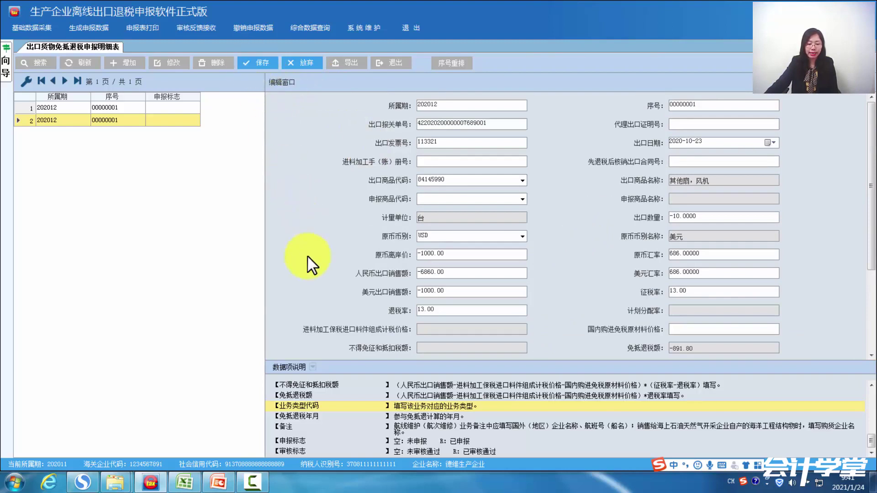
- Switch to the PowerPoint lesson deck and start the slide show from the closing 感谢观看 slide 27
mouse_move(218, 482)
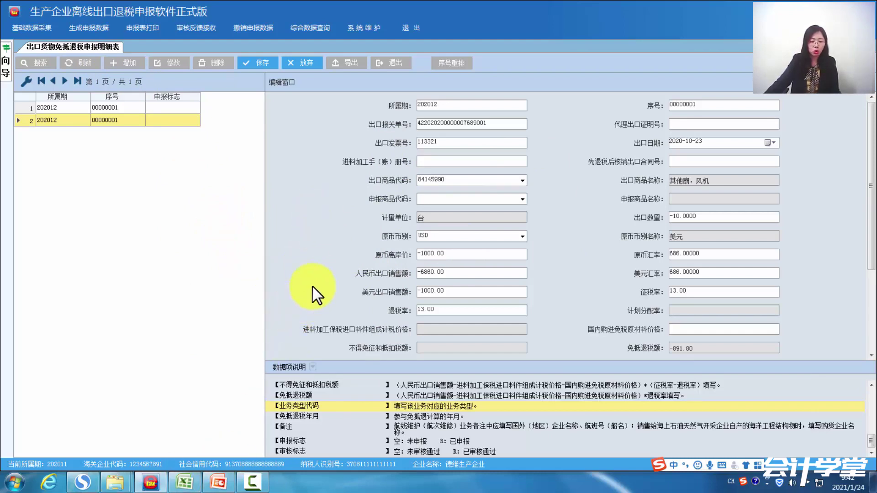
left_click(219, 485)
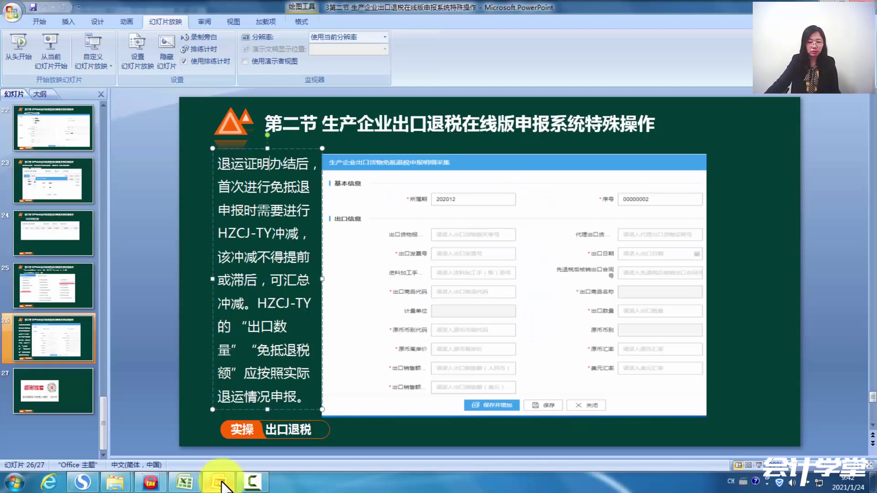
left_click(66, 336)
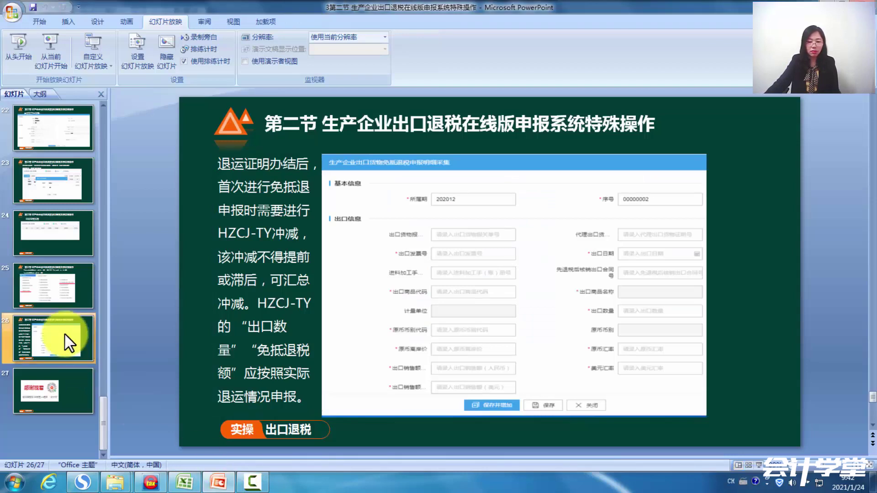
left_click(68, 388)
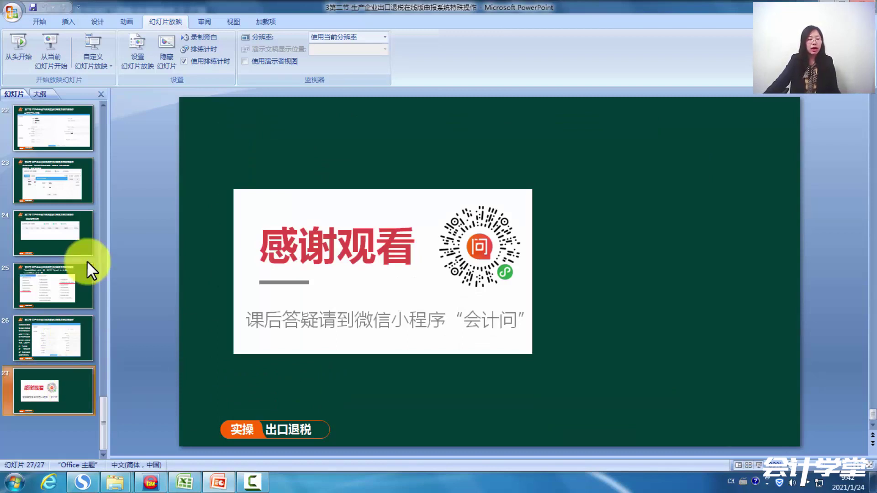
scroll(87, 262, "up", 6)
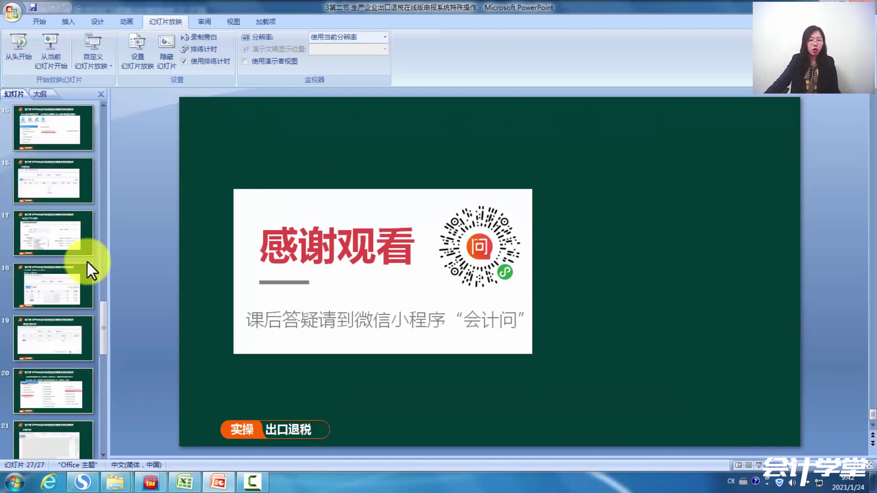
scroll(94, 328, "down", 1)
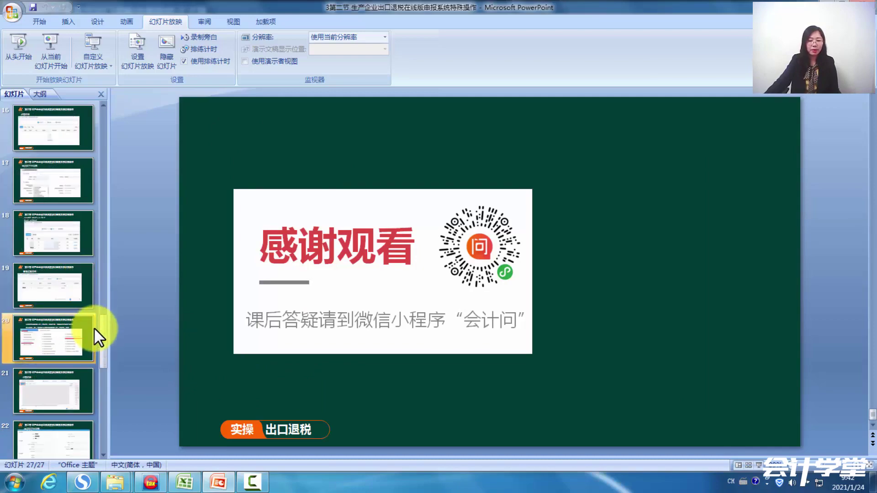
left_click(44, 54)
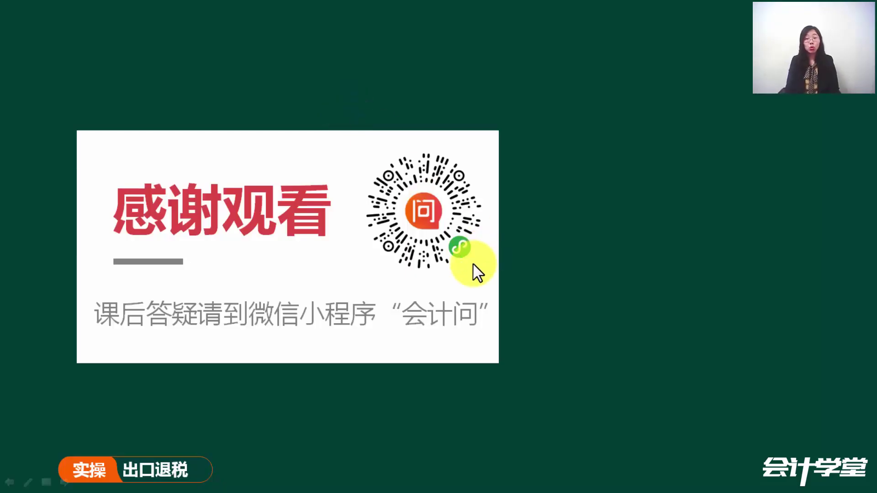